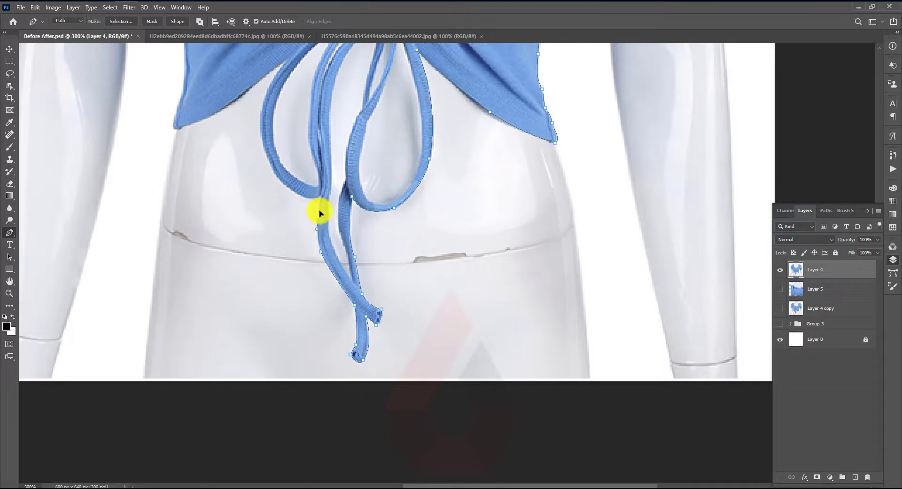
# Trace the blue top's outline along the drawstring, left loop and left hem, and outline the gap between the strings with the Pen tool.
pyautogui.scroll(2, 346, 233)
pyautogui.keyDown('alt'); pyautogui.click(335, 298); pyautogui.keyUp('alt')
pyautogui.moveTo(326, 271); pyautogui.dragTo(323, 257)
pyautogui.moveTo(334, 217); pyautogui.dragTo(338, 210)
pyautogui.click(355, 186)
pyautogui.click(335, 201)
pyautogui.click(310, 222)
pyautogui.moveTo(265, 251); pyautogui.dragTo(244, 258)
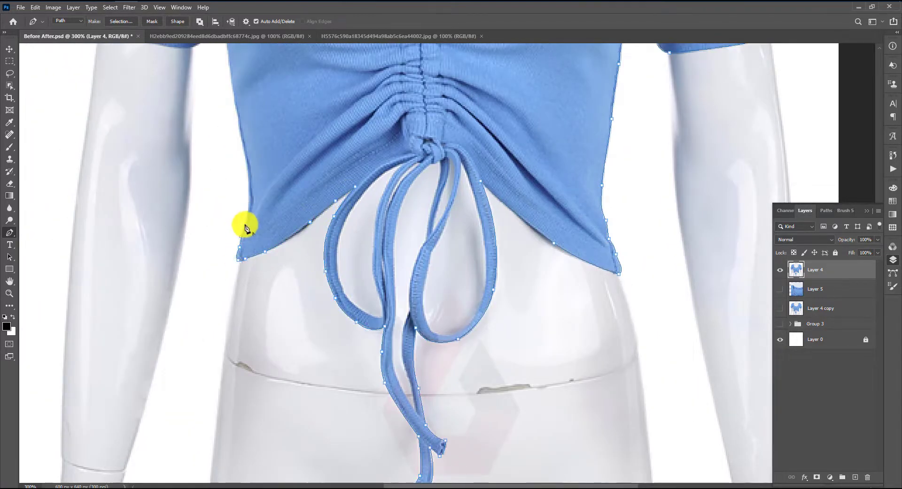
pyautogui.scroll(-2, 262, 195)
pyautogui.scroll(3, 425, 140)
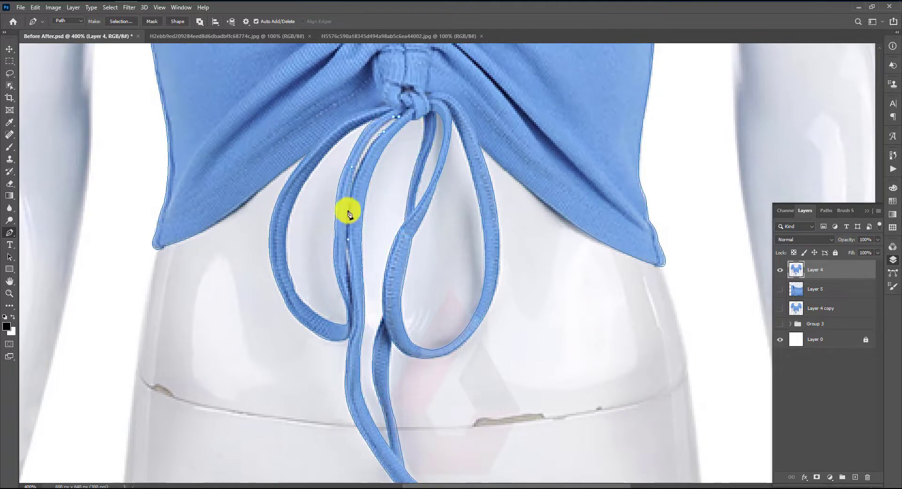
# Load the dress2 path as a selection and mask Layer 4 with it.
pyautogui.hotkey('ctrl', '0')
pyautogui.click(822, 210)
pyautogui.keyDown('ctrl'); pyautogui.click(786, 253); pyautogui.keyUp('ctrl')
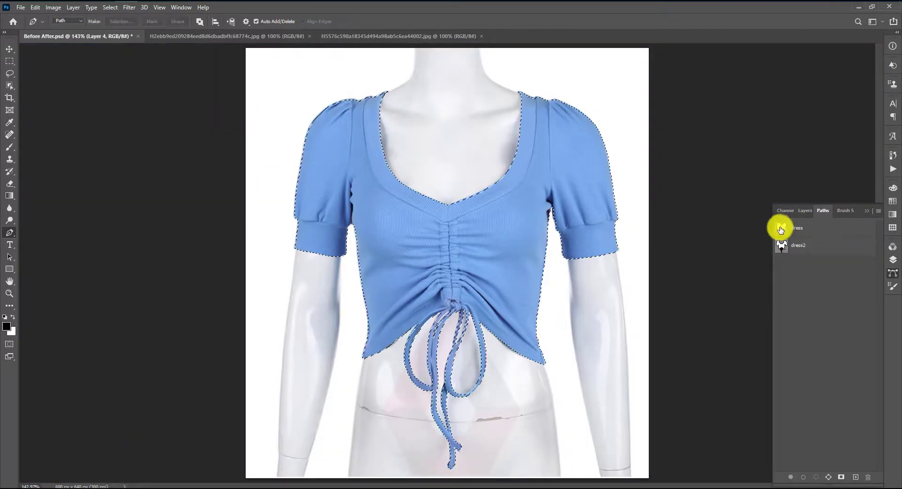
pyautogui.click(804, 210)
pyautogui.click(817, 477)
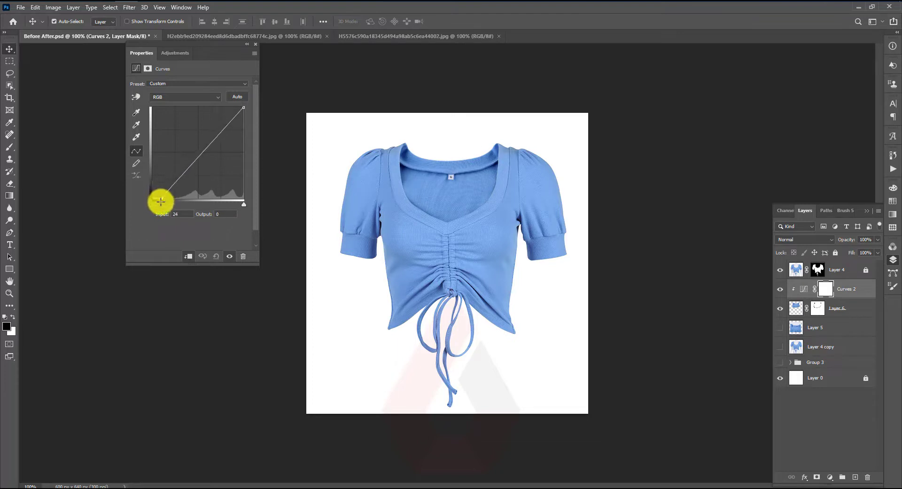
# Adjust the black point of the Curves on the inner back neck and set its white point to input 254, output 247.
pyautogui.moveTo(161, 201); pyautogui.dragTo(158, 198)
pyautogui.moveTo(244, 107); pyautogui.dragTo(243, 110)
pyautogui.click(202, 255)
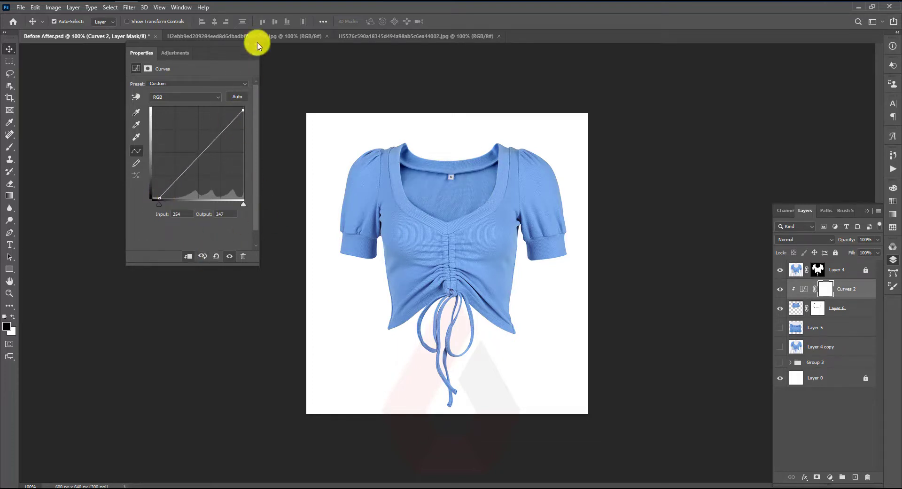
pyautogui.click(255, 44)
pyautogui.click(780, 348)
pyautogui.click(839, 332)
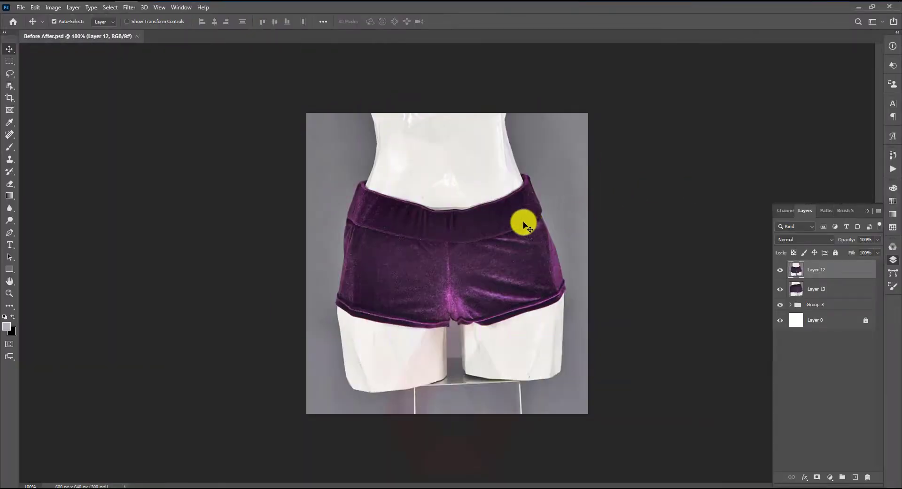
# Place a duplicate of Layer 12 beneath Layer 13.
pyautogui.press('p')
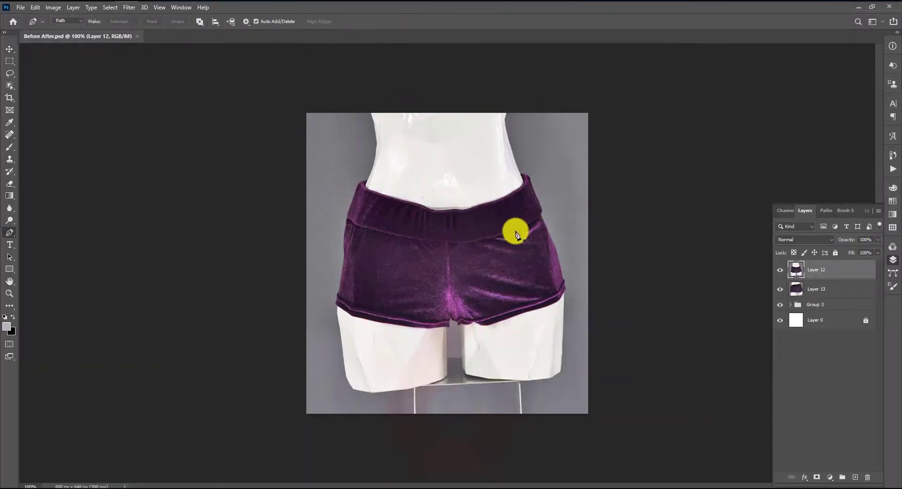
pyautogui.moveTo(818, 277); pyautogui.dragTo(828, 304)
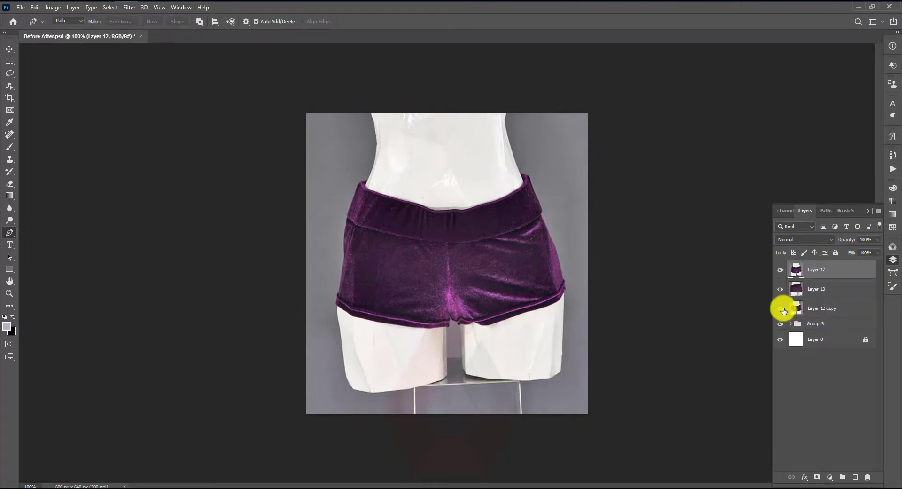
# Trace the upper edge of the purple shorts' front waistband from its right tip to the left with the Pen tool.
pyautogui.scroll(3, 466, 188)
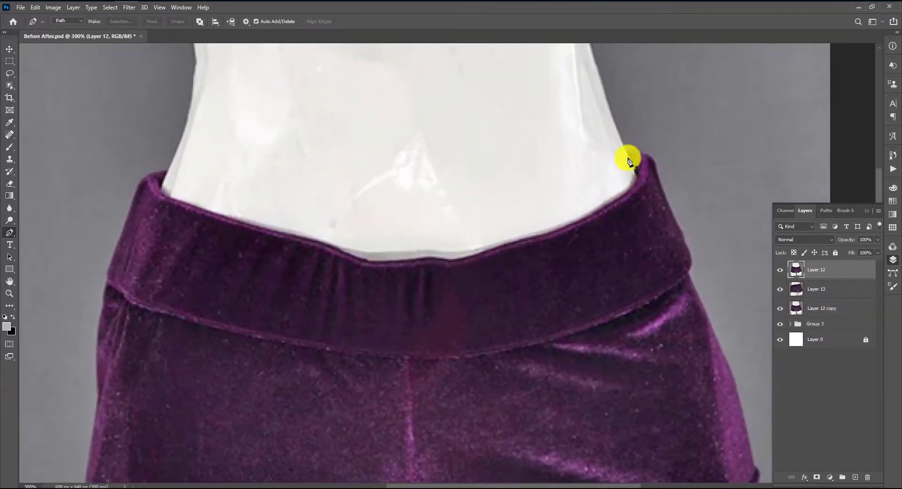
pyautogui.click(628, 153)
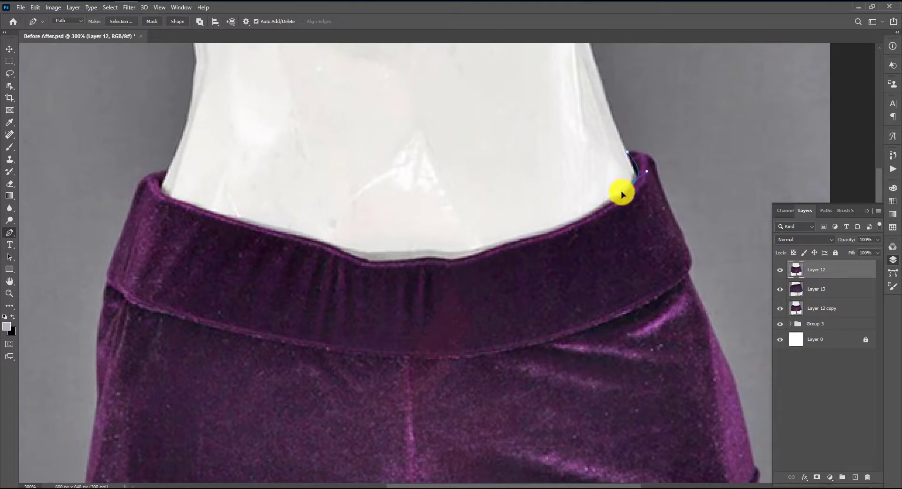
pyautogui.click(637, 174)
pyautogui.click(547, 234)
pyautogui.click(478, 253)
pyautogui.click(454, 259)
pyautogui.click(412, 260)
pyautogui.click(367, 261)
pyautogui.click(361, 257)
pyautogui.click(342, 251)
pyautogui.moveTo(296, 235); pyautogui.dragTo(280, 237)
pyautogui.click(215, 212)
pyautogui.click(167, 197)
# Continue the path around the waistband's left corner and down the left side of the shorts to the leg hem.
pyautogui.click(161, 184)
pyautogui.click(168, 169)
pyautogui.click(139, 183)
pyautogui.click(136, 189)
pyautogui.click(122, 233)
pyautogui.moveTo(106, 284); pyautogui.dragTo(266, 160)
pyautogui.click(268, 160)
pyautogui.moveTo(262, 183); pyautogui.dragTo(258, 220)
pyautogui.click(258, 273)
pyautogui.moveTo(258, 273); pyautogui.dragTo(323, 156)
pyautogui.click(307, 263)
pyautogui.moveTo(300, 282); pyautogui.dragTo(298, 289)
pyautogui.moveTo(303, 300); pyautogui.dragTo(304, 308)
pyautogui.click(304, 308)
# Trace both leg hems, the crotch and the right side of the shorts, and close the path.
pyautogui.moveTo(339, 331); pyautogui.dragTo(290, 247)
pyautogui.moveTo(296, 252); pyautogui.dragTo(301, 257)
pyautogui.moveTo(382, 272); pyautogui.dragTo(407, 276)
pyautogui.click(531, 290)
pyautogui.click(263, 243)
pyautogui.moveTo(253, 227); pyautogui.dragTo(288, 316)
pyautogui.moveTo(263, 228)
pyautogui.mouseDown()
pyautogui.moveTo(260, 218)
pyautogui.moveTo(354, 364)
pyautogui.mouseUp()
pyautogui.moveTo(327, 312); pyautogui.dragTo(320, 300)
pyautogui.scroll(3, 288, 275)
pyautogui.hotkey('ctrl', '0')
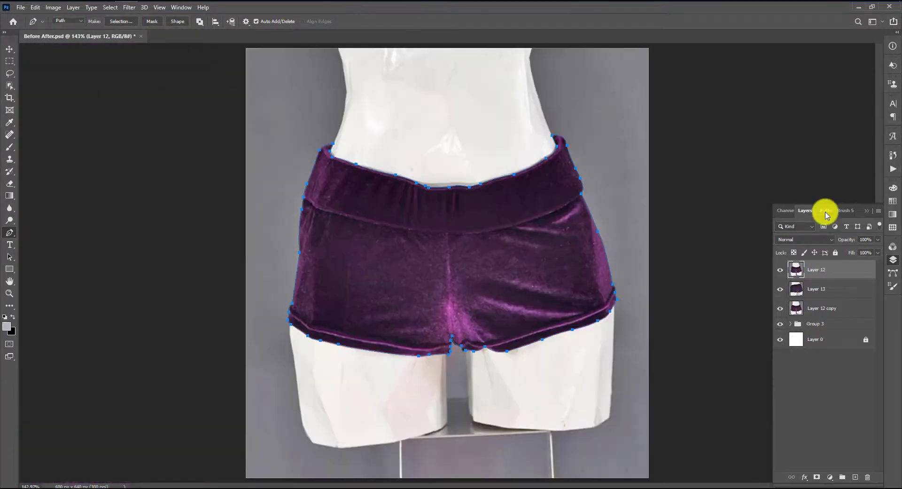
# Save the shorts' work path under the name pant.
pyautogui.click(824, 211)
pyautogui.doubleClick(801, 280)
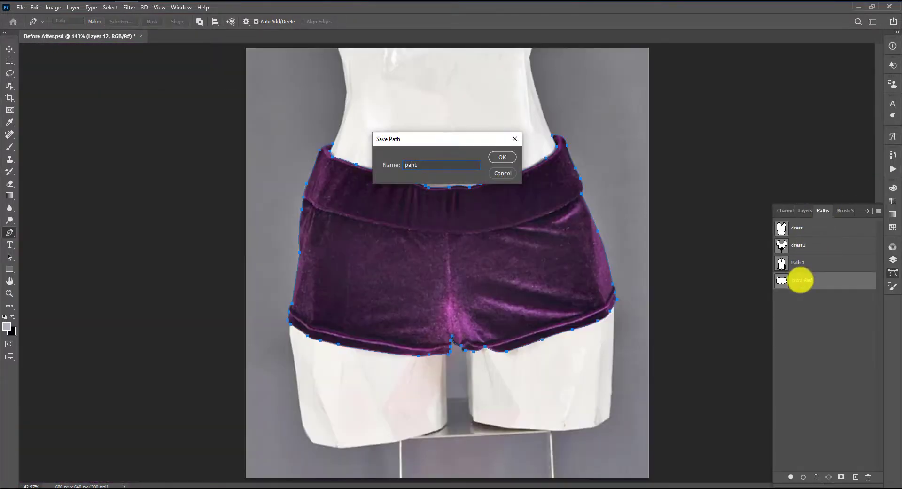
pyautogui.press('Return')
# Turn the shorts path into a selection and mask Layer 12 with it.
pyautogui.click(805, 210)
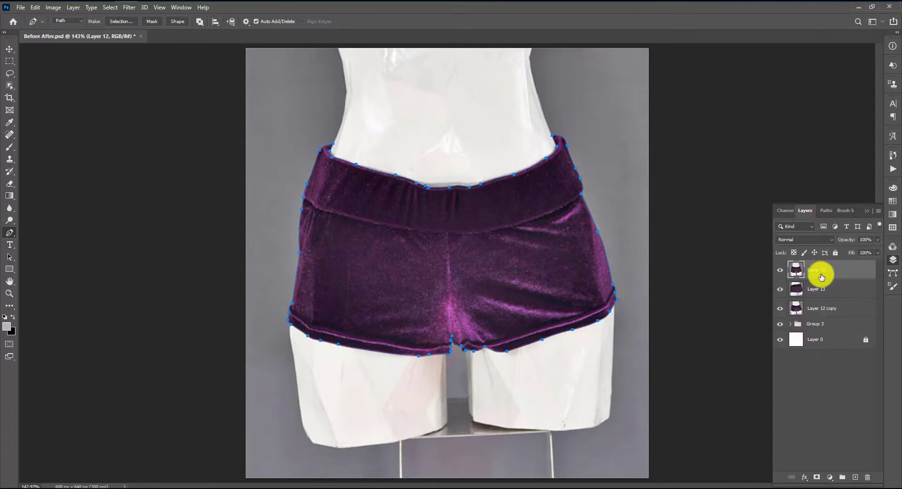
pyautogui.hotkey('ctrl', 'Return')
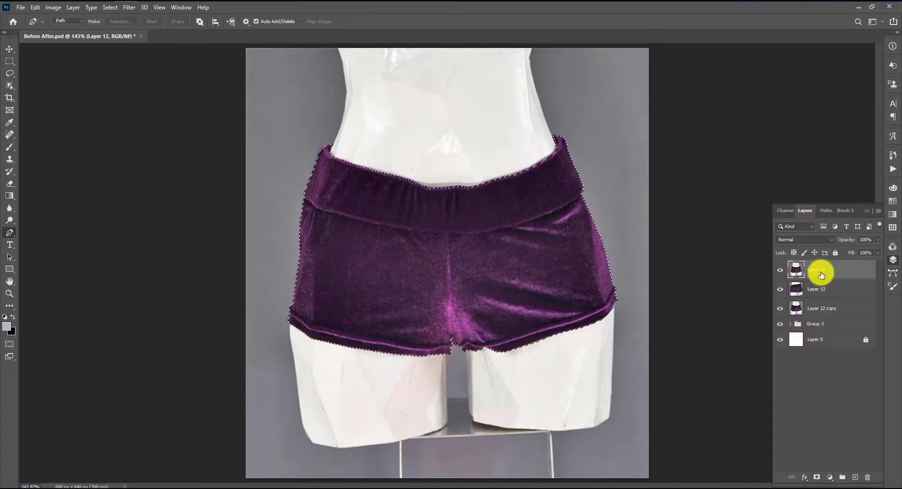
pyautogui.click(817, 477)
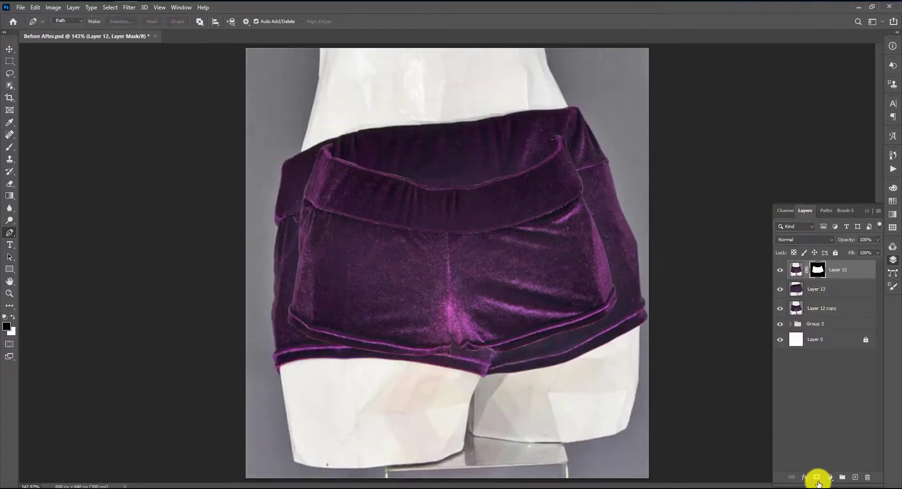
# Hide Layer 12 and Layer 12 copy, and select Layer 13 with the back view of the shorts.
pyautogui.click(9, 49)
pyautogui.click(780, 270)
pyautogui.click(780, 308)
pyautogui.click(819, 289)
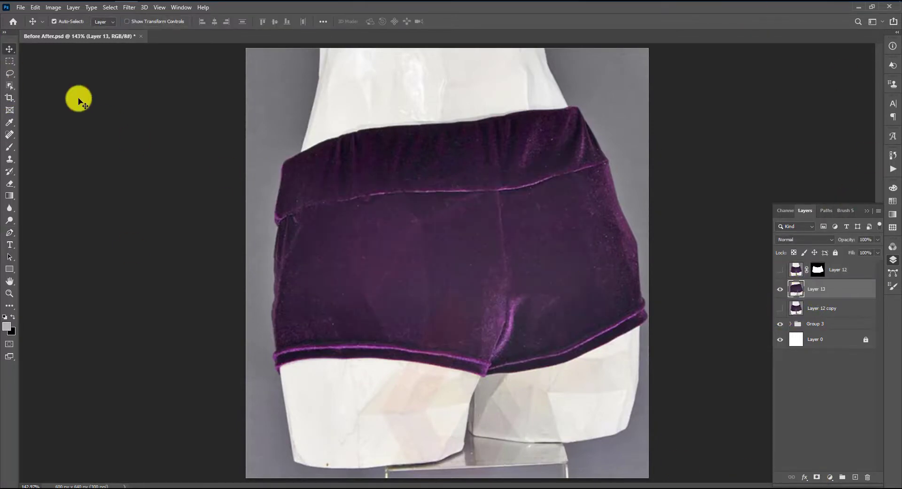
# Trace the upper edge of the back waistband on Layer 13 from right to left with the Pen tool.
pyautogui.click(9, 232)
pyautogui.scroll(2, 567, 78)
pyautogui.click(593, 143)
pyautogui.moveTo(559, 143); pyautogui.dragTo(537, 150)
pyautogui.click(507, 146)
pyautogui.click(435, 158)
pyautogui.moveTo(377, 169); pyautogui.dragTo(355, 181)
pyautogui.click(326, 173)
pyautogui.moveTo(277, 182); pyautogui.dragTo(524, 120)
pyautogui.click(504, 115)
pyautogui.moveTo(434, 118); pyautogui.dragTo(425, 122)
pyautogui.moveTo(292, 155); pyautogui.dragTo(257, 174)
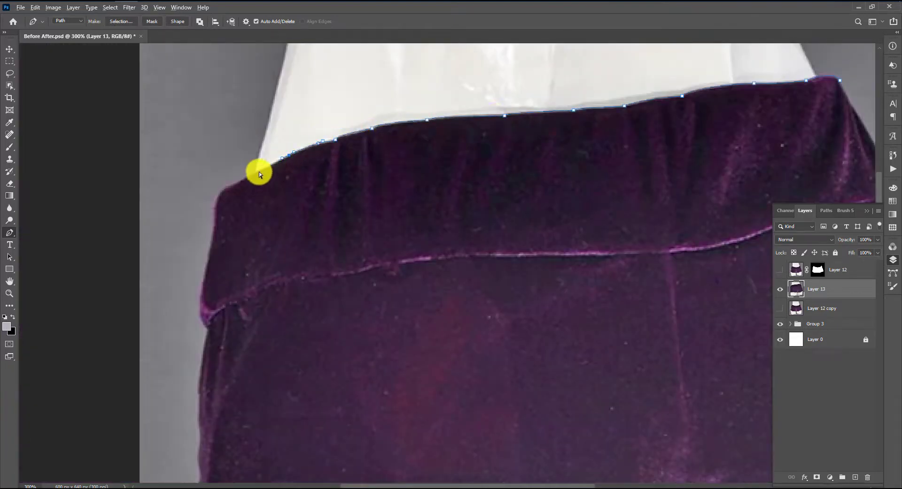
# Complete the path around the back panel's sides and across its middle, and copy the enclosed fabric to a new layer.
pyautogui.moveTo(219, 222); pyautogui.dragTo(322, 125)
pyautogui.click(302, 205)
pyautogui.click(311, 232)
pyautogui.moveTo(311, 232); pyautogui.dragTo(369, 108)
pyautogui.moveTo(359, 209); pyautogui.dragTo(363, 261)
pyautogui.moveTo(301, 317); pyautogui.dragTo(363, 254)
pyautogui.scroll(-2, 461, 161)
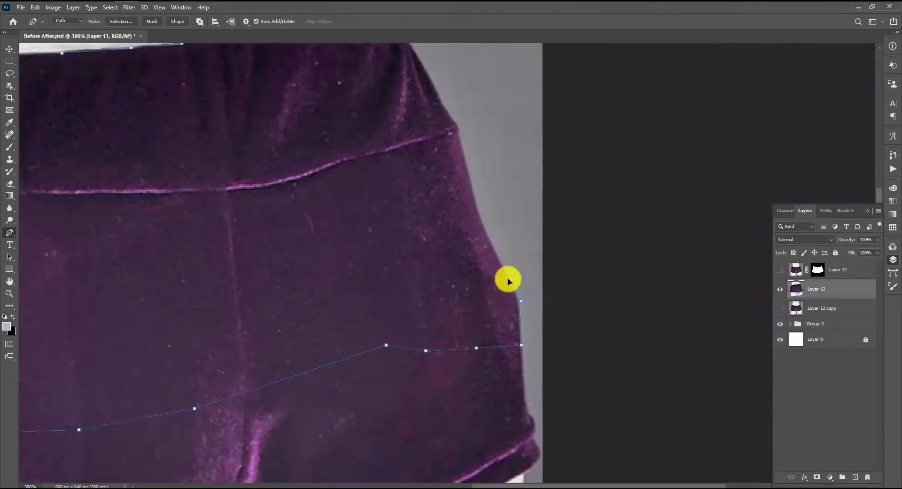
pyautogui.scroll(4, 502, 272)
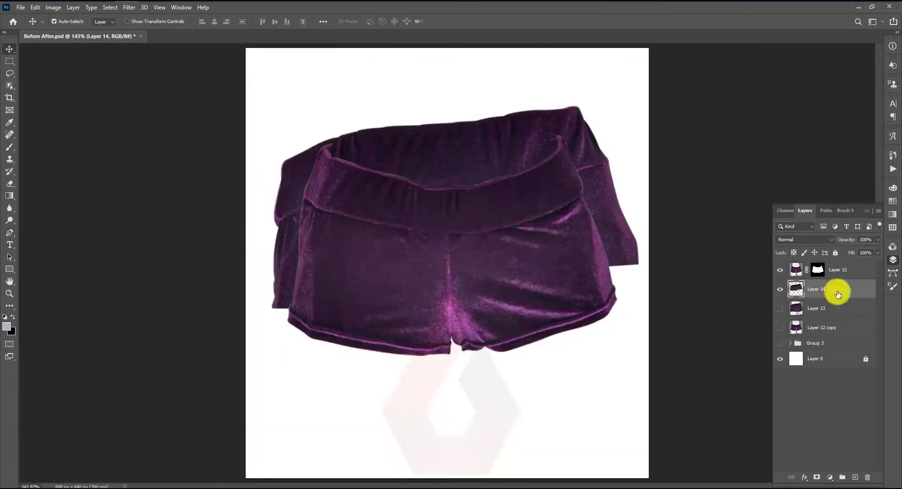
# Scale the back piece on Layer 14 to about 63% and position it behind the front waistband.
pyautogui.moveTo(508, 109); pyautogui.dragTo(508, 130)
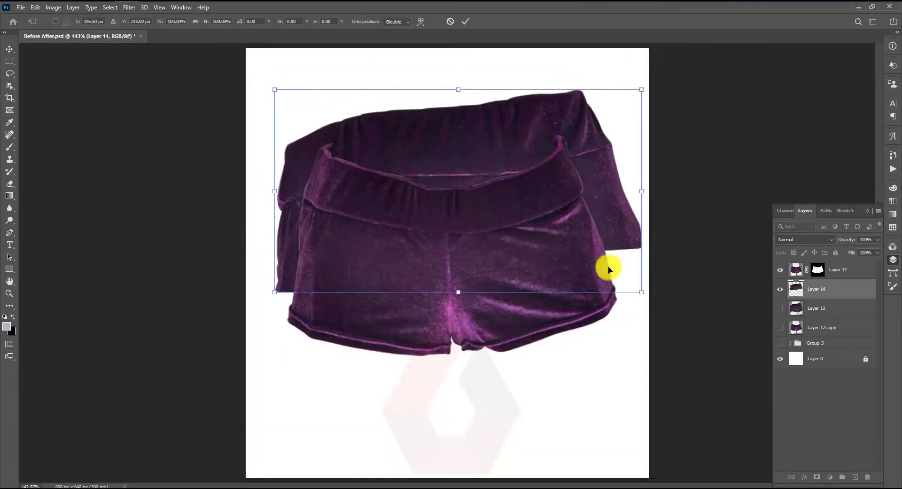
pyautogui.moveTo(641, 285); pyautogui.dragTo(578, 254)
pyautogui.moveTo(432, 153); pyautogui.dragTo(409, 134)
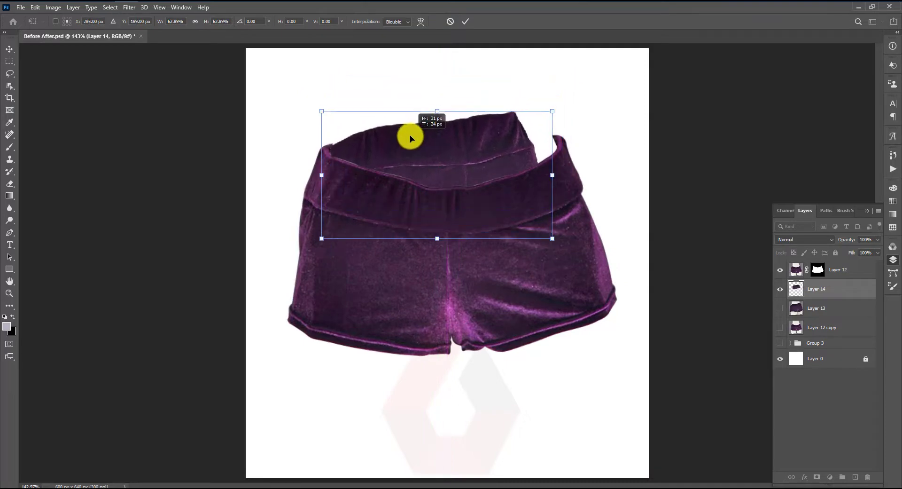
# Warp the back piece on Layer 14 so its right side and upper edge meet the tips of the front waistband.
pyautogui.rightClick(440, 145)
pyautogui.click(500, 206)
pyautogui.moveTo(552, 109); pyautogui.dragTo(539, 125)
pyautogui.moveTo(555, 154); pyautogui.dragTo(578, 164)
pyautogui.moveTo(552, 195); pyautogui.dragTo(607, 219)
pyautogui.moveTo(578, 164); pyautogui.dragTo(586, 171)
pyautogui.moveTo(531, 136); pyautogui.dragTo(534, 132)
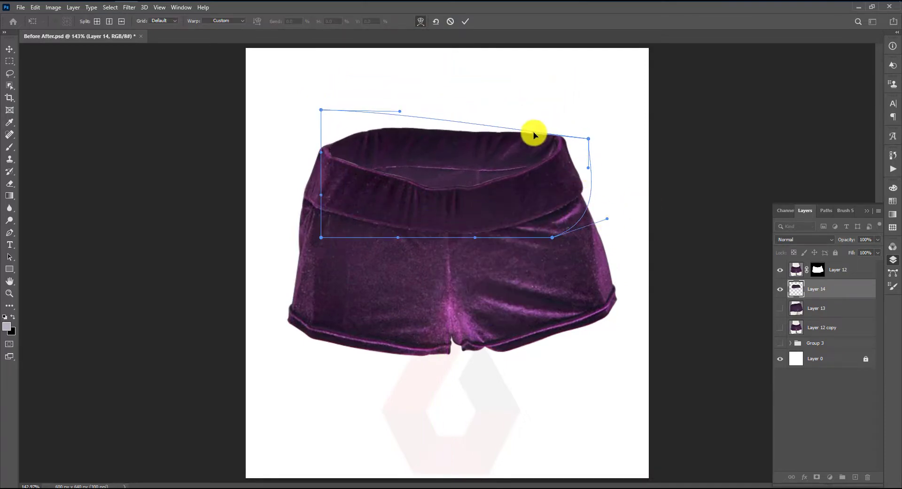
pyautogui.press('Return')
# Add a Curves adjustment above Layer 14 and clip it to that layer.
pyautogui.hotkey('ctrl', '1')
pyautogui.click(828, 476)
pyautogui.click(806, 359)
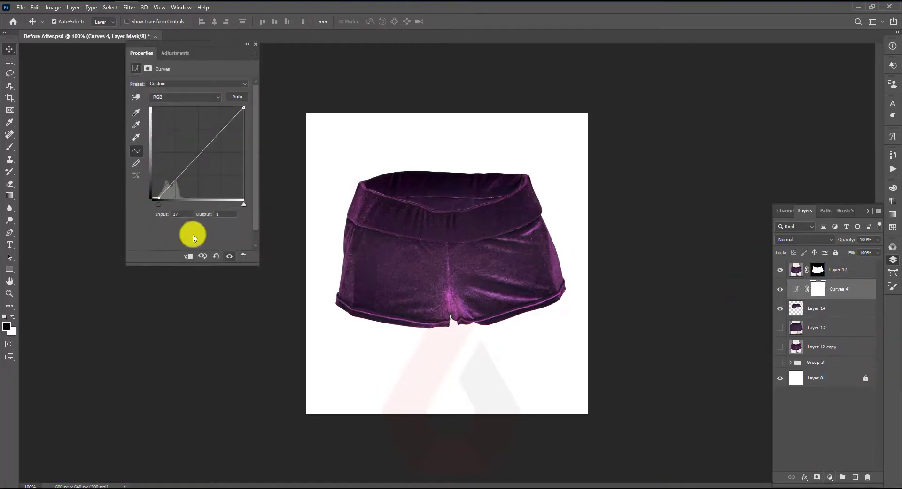
pyautogui.click(188, 256)
# Increase the inner back's contrast in Curves, with the black point near input 11 and the white point at input 211, output 255.
pyautogui.moveTo(151, 199)
pyautogui.mouseDown()
pyautogui.moveTo(151, 171)
pyautogui.moveTo(158, 198)
pyautogui.mouseUp()
pyautogui.moveTo(242, 107)
pyautogui.mouseDown()
pyautogui.moveTo(209, 101)
pyautogui.moveTo(230, 98)
pyautogui.mouseUp()
pyautogui.moveTo(159, 196); pyautogui.dragTo(153, 199)
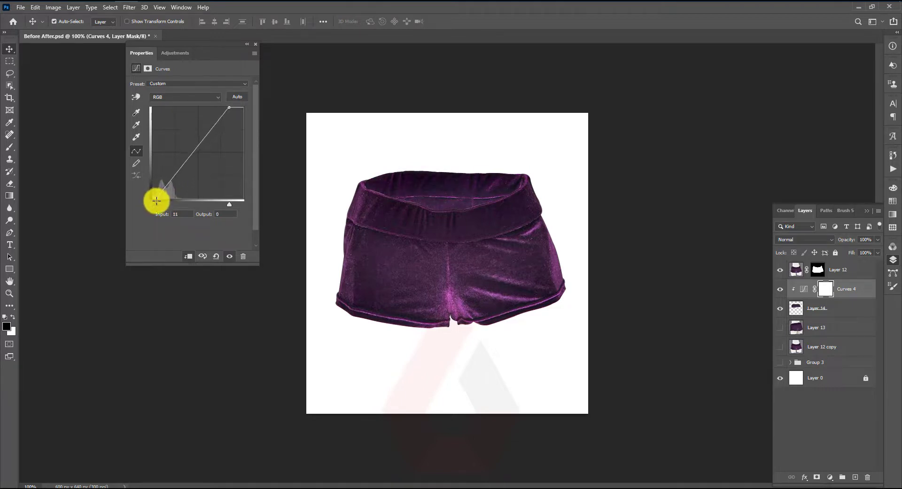
pyautogui.moveTo(222, 111); pyautogui.dragTo(228, 108)
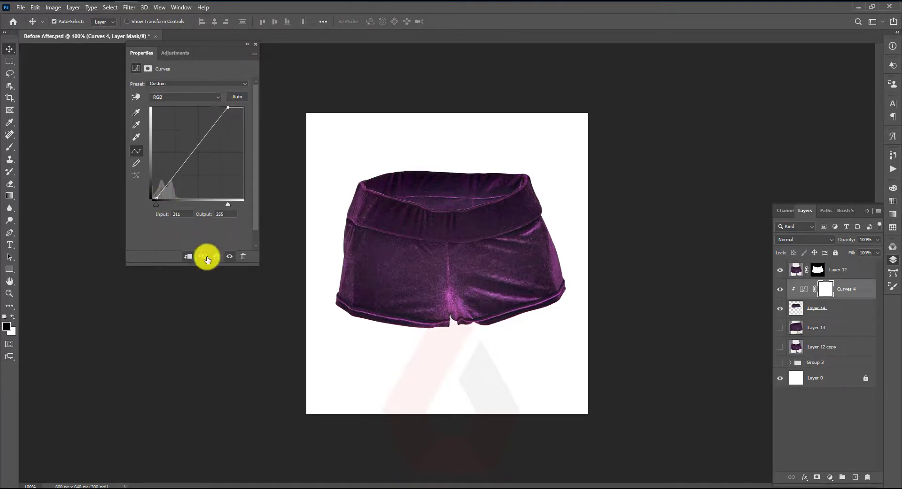
pyautogui.click(256, 44)
# Toggle the visibility of Group 6 repeatedly to compare the finished shorts with the original photo.
pyautogui.click(781, 267)
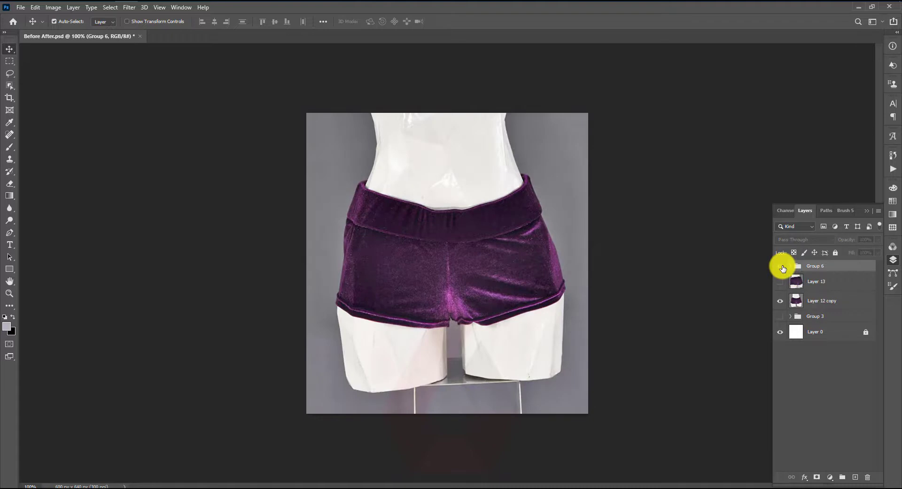
pyautogui.click(782, 266)
pyautogui.click(782, 266)
pyautogui.click(781, 267)
pyautogui.click(782, 267)
pyautogui.click(781, 267)
pyautogui.click(782, 268)
pyautogui.click(781, 267)
pyautogui.click(781, 267)
pyautogui.click(782, 268)
pyautogui.click(782, 267)
pyautogui.click(782, 268)
pyautogui.click(782, 268)
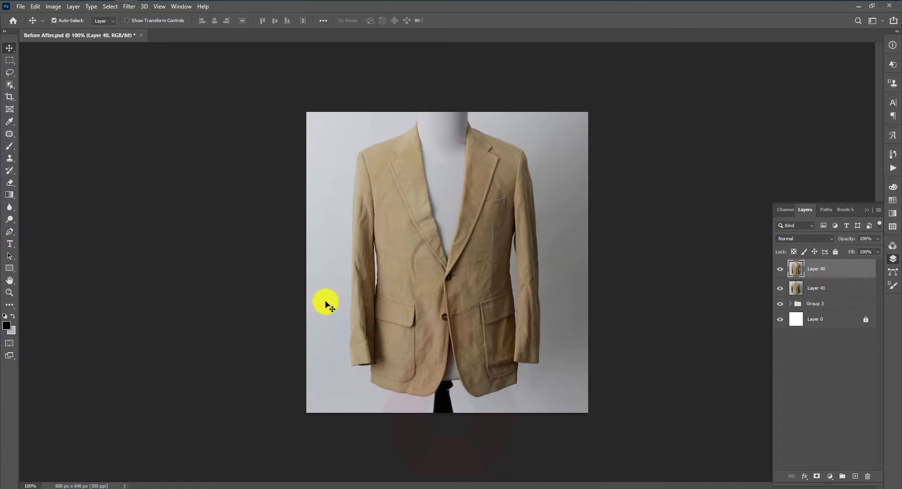
# Trace the beige jacket's outline and the gaps between body and sleeves on Layer 40 with the Pen tool.
pyautogui.click(9, 231)
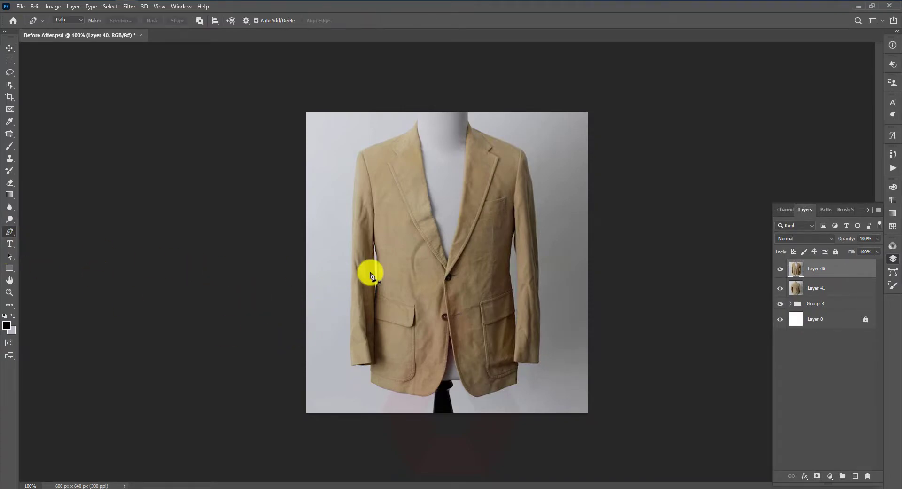
pyautogui.hotkey('ctrl', '+')
pyautogui.hotkey('ctrl', '+')
pyautogui.scroll(6, 413, 183)
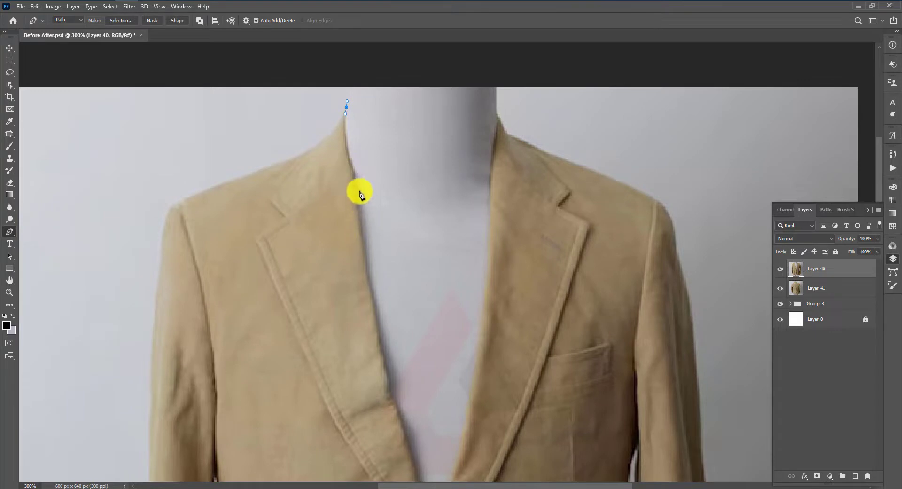
pyautogui.moveTo(358, 183); pyautogui.dragTo(365, 189)
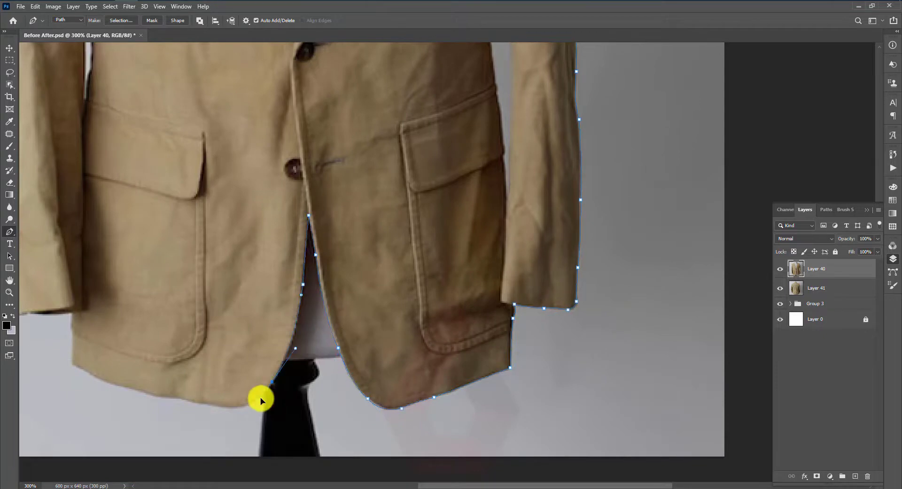
pyautogui.hscroll(-3, 155, 376)
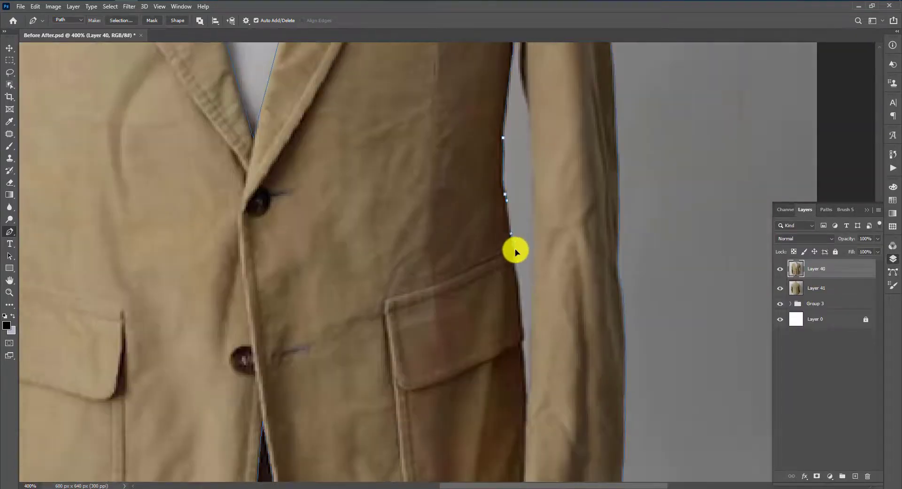
pyautogui.click(526, 374)
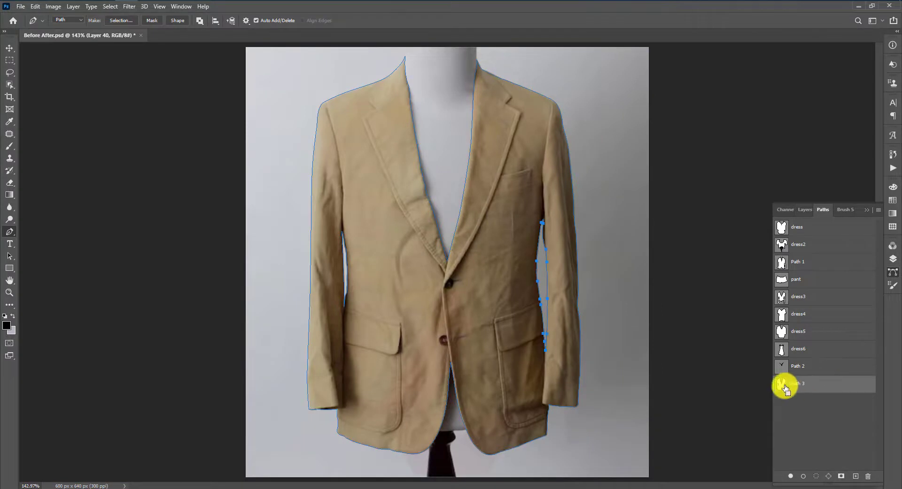
# Load the jacket path as a selection, mask Layer 40 with it and bring the jacket's back view on Layer 41 into view.
pyautogui.keyDown('ctrl'); pyautogui.click(781, 385); pyautogui.keyUp('ctrl')
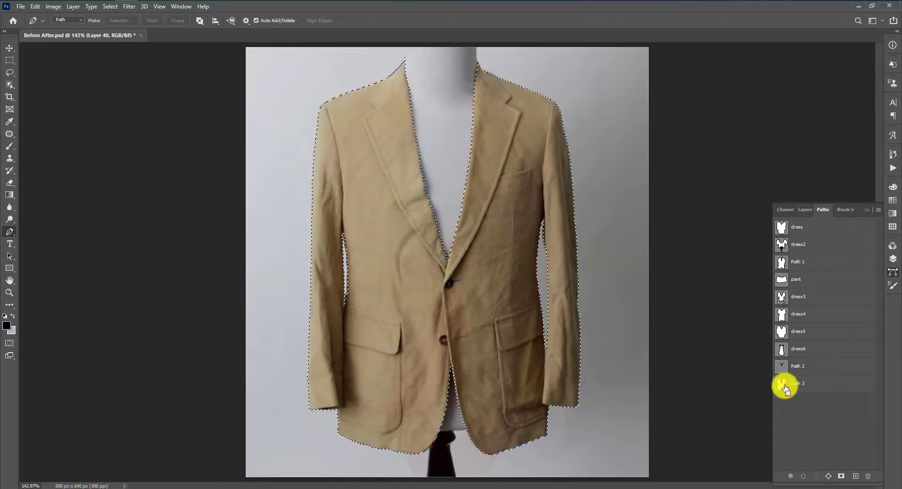
pyautogui.click(804, 212)
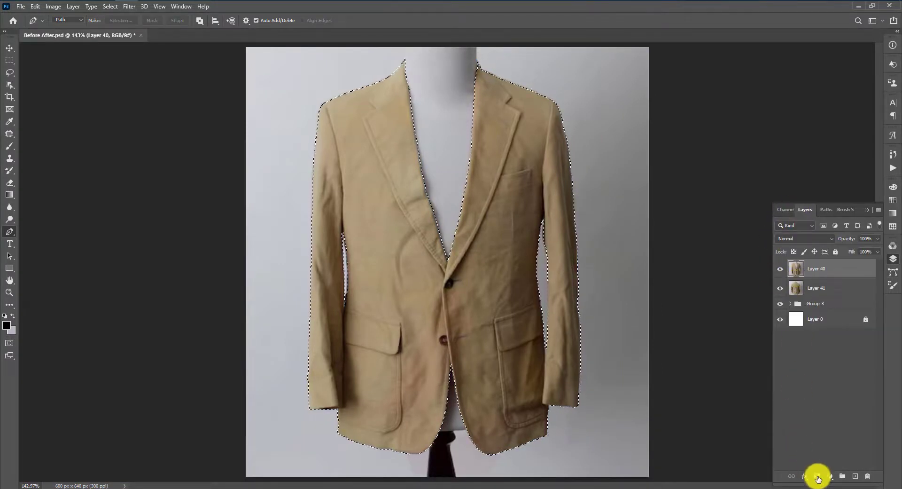
pyautogui.click(817, 476)
pyautogui.click(780, 289)
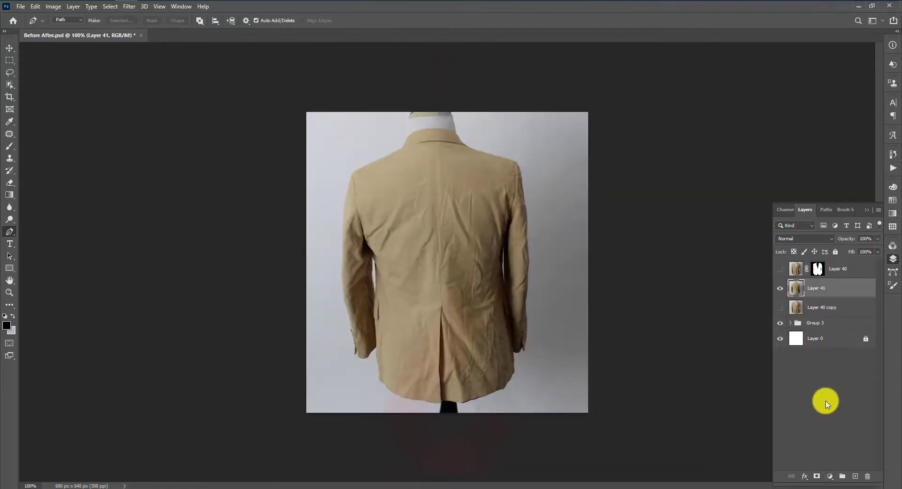
# Outline the jacket's back body and collar on Layer 41 with the Pen tool, leaving out the sleeves, and copy that piece to a new layer.
pyautogui.hotkey('ctrl', '+')
pyautogui.hotkey('ctrl', '+')
pyautogui.moveTo(411, 153); pyautogui.dragTo(463, 377)
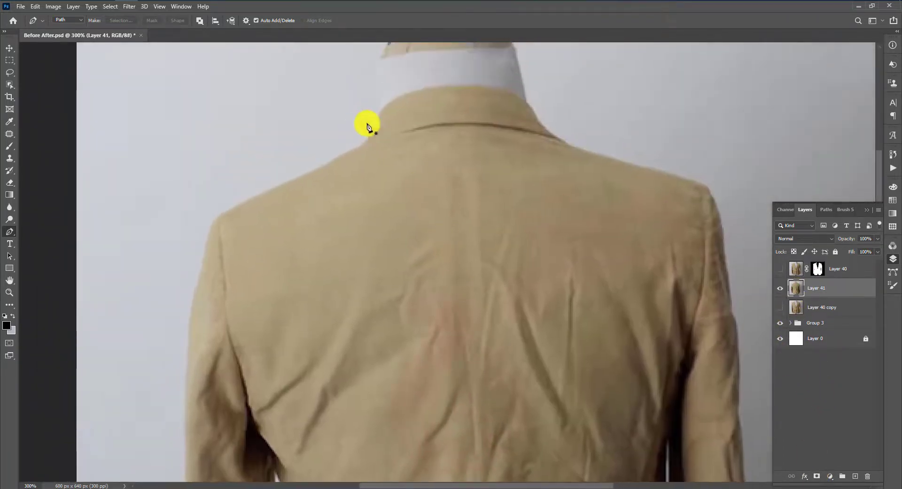
pyautogui.click(366, 140)
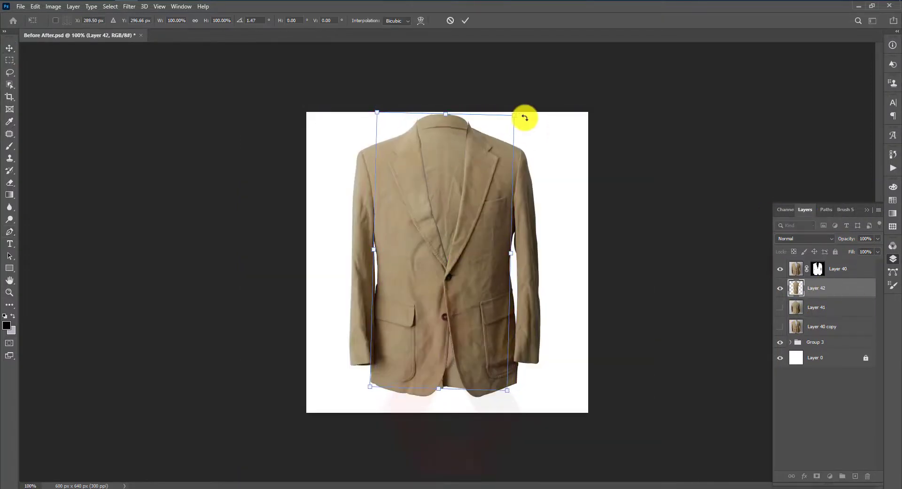
# Fit the cut-out back piece behind the jacket front with a 1.47° rotation and open it in Liquify for reshaping.
pyautogui.press('Return')
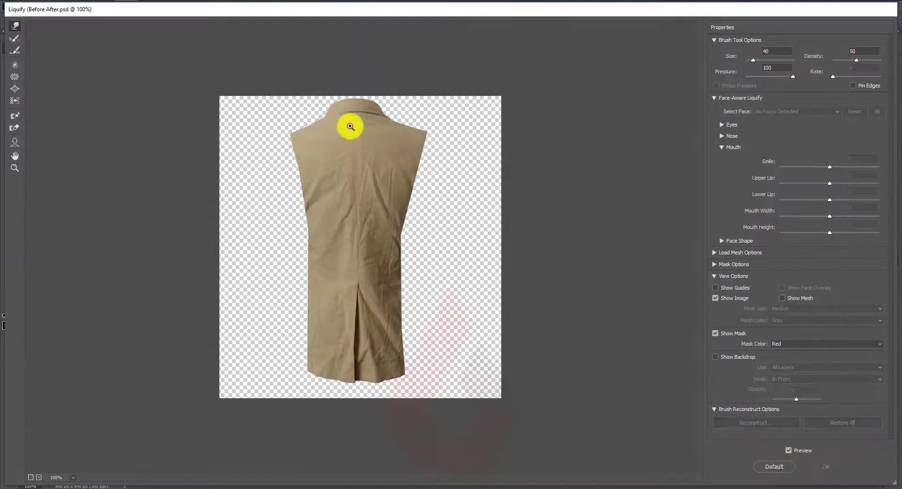
pyautogui.scroll(2, 350, 127)
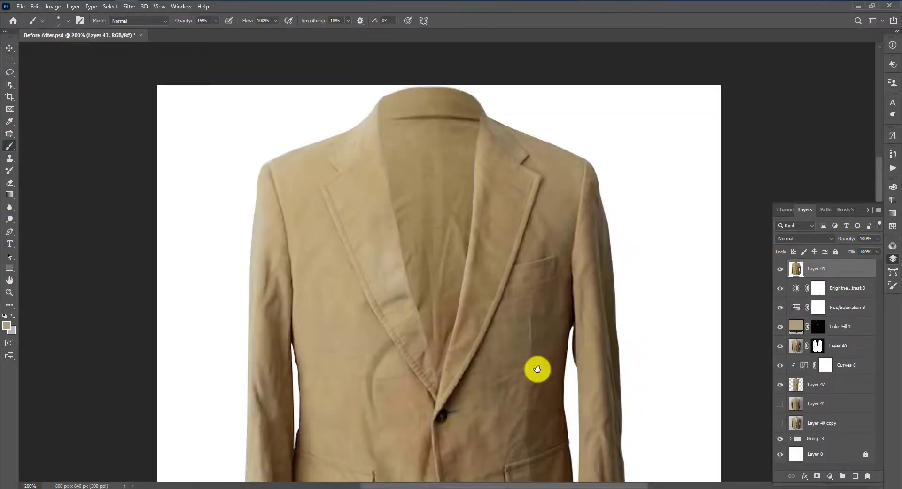
# Smooth the uneven fabric below the chest pocket and on the upper sleeve of Layer 43 with the Patch tool in Source mode.
pyautogui.scroll(-5, 537, 369)
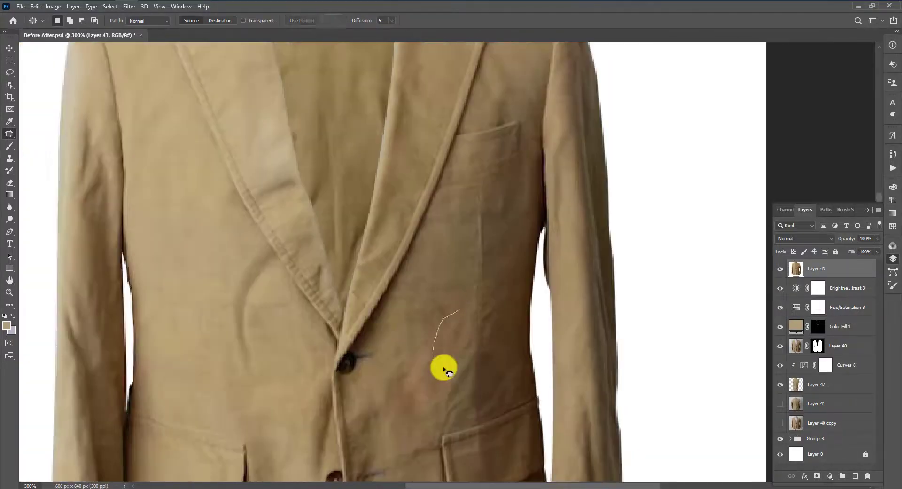
pyautogui.scroll(-5, 439, 368)
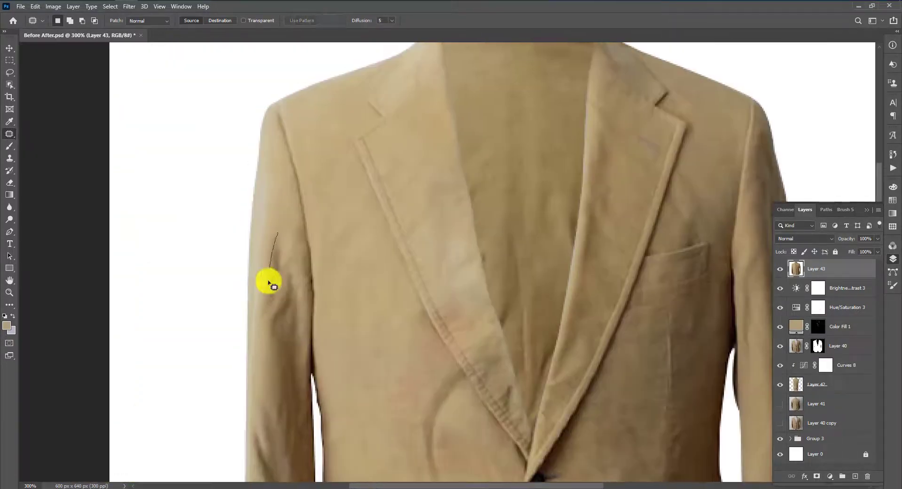